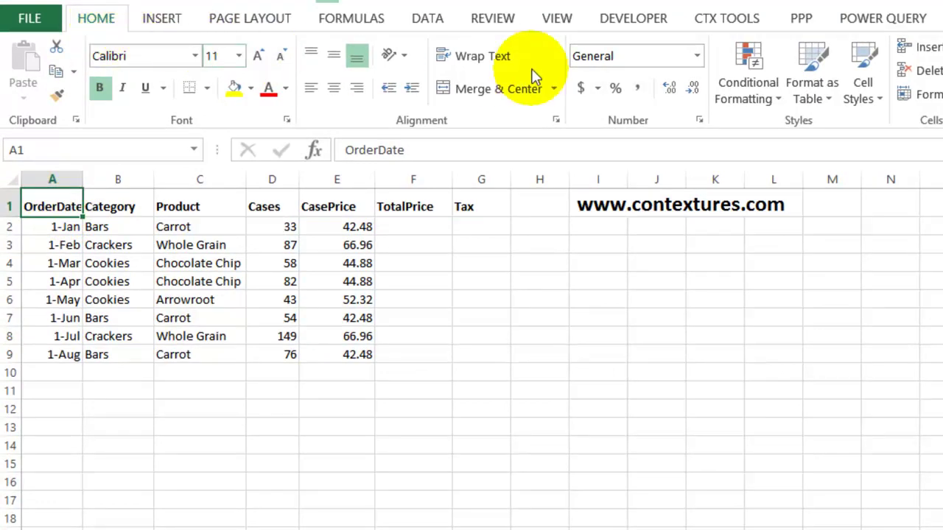
Step: Format A1:G9 as a light blue banded table with headers and filter buttons
left_click(812, 81)
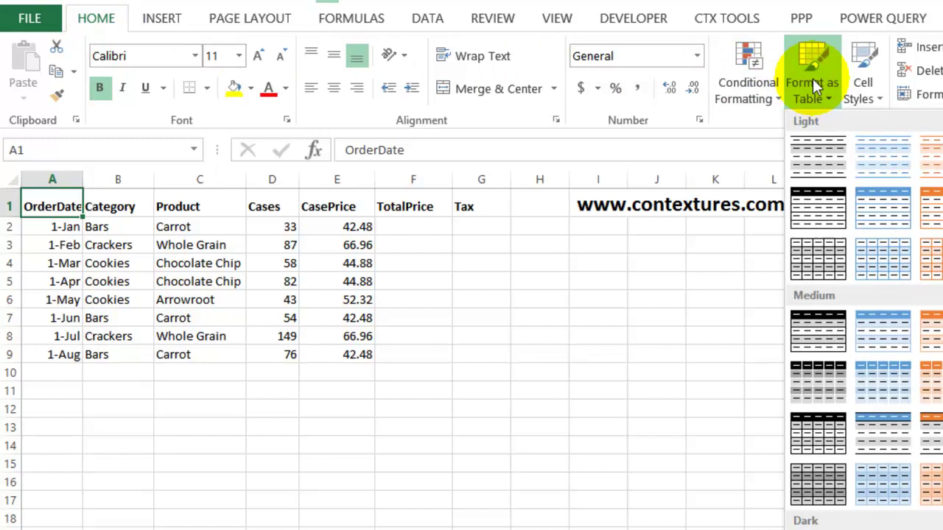
left_click(873, 213)
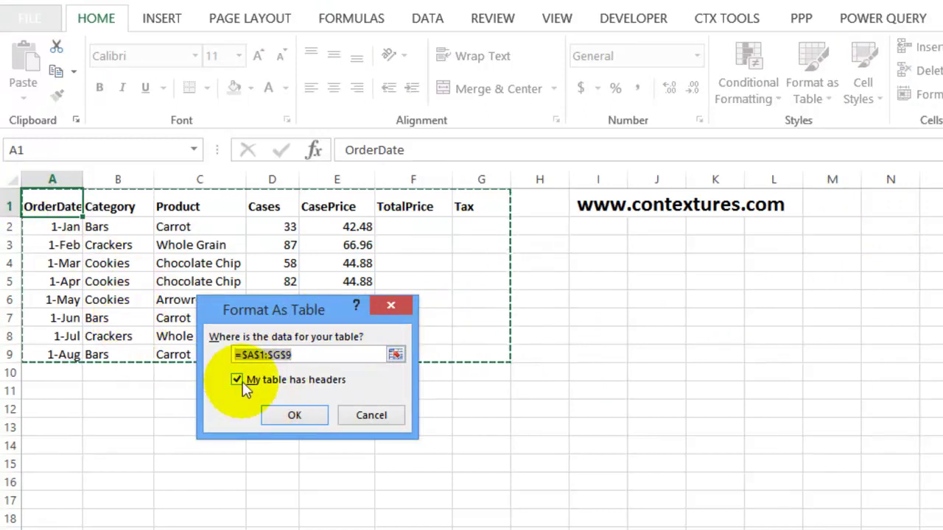
left_click(307, 416)
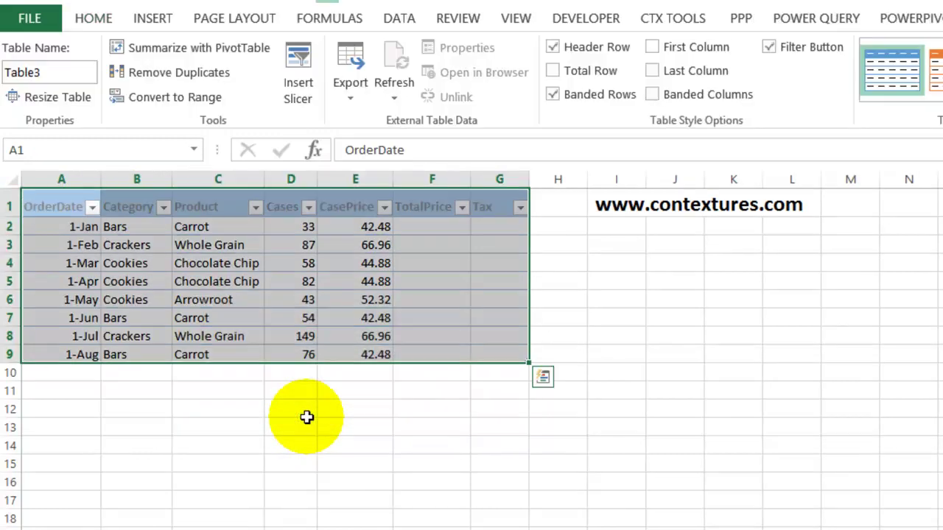
Step: Enter 9/1 in A10 to extend the table, and check E10's VLOOKUP CasePrice of 42.48
left_click(62, 375)
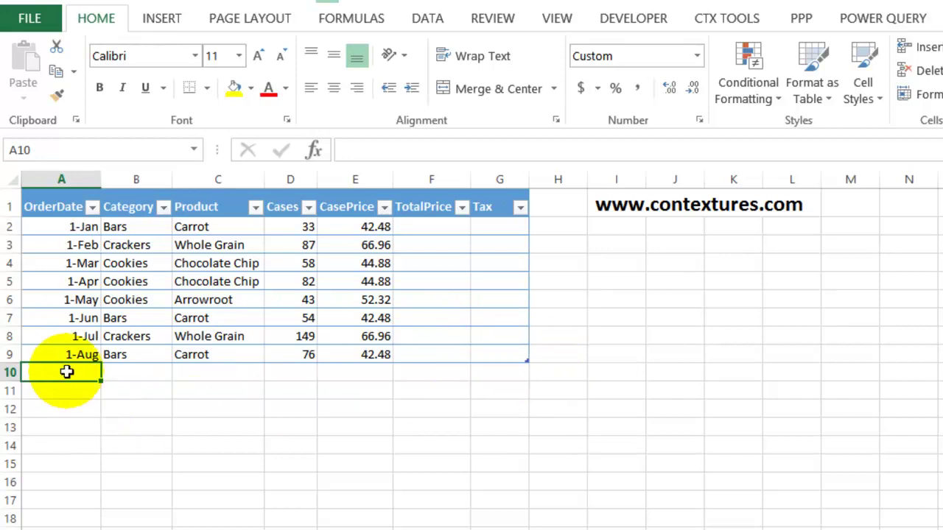
type("9/1")
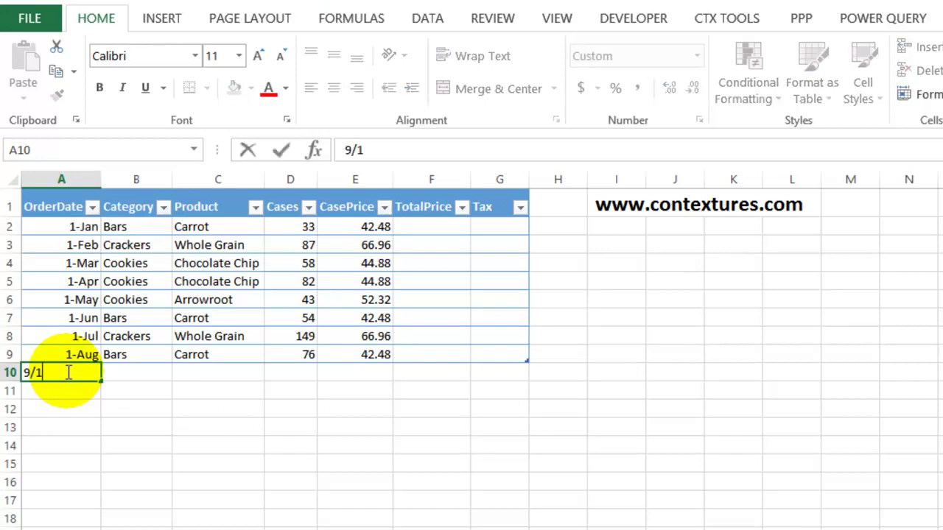
key("Tab")
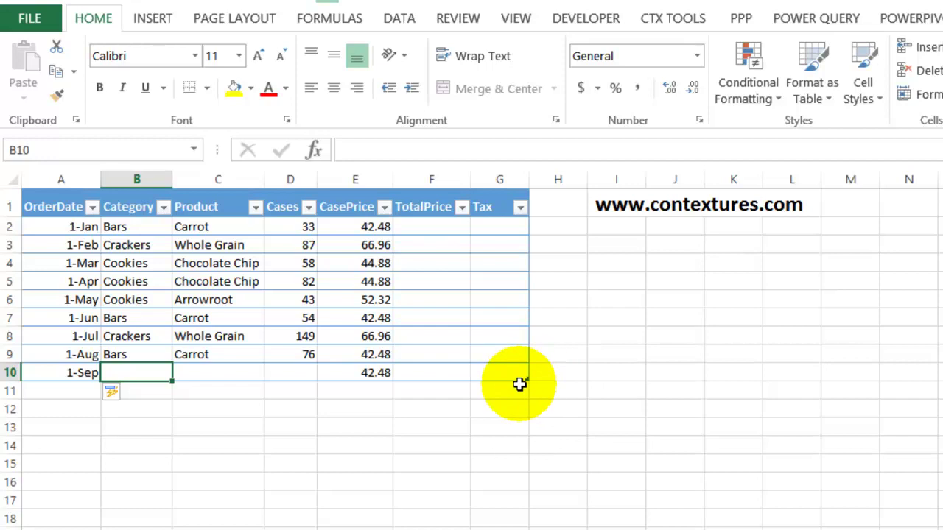
left_click(369, 373)
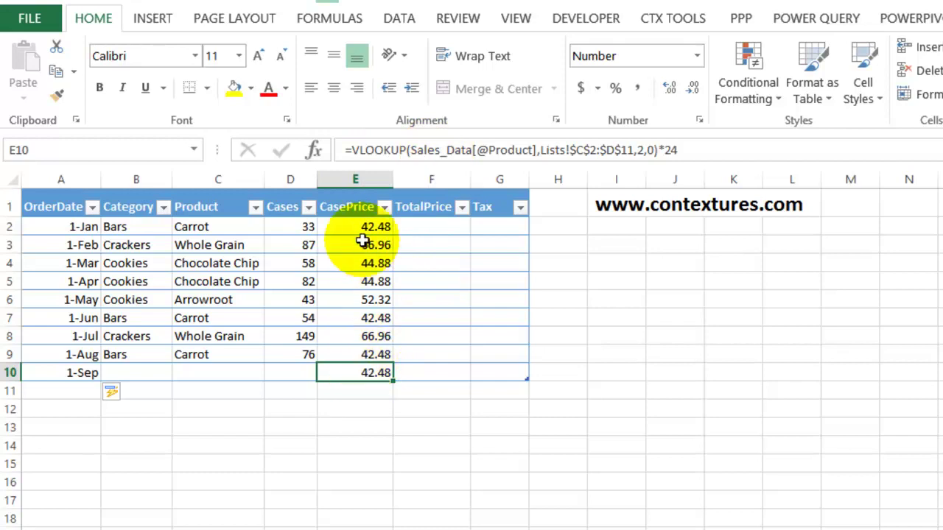
left_click(427, 225)
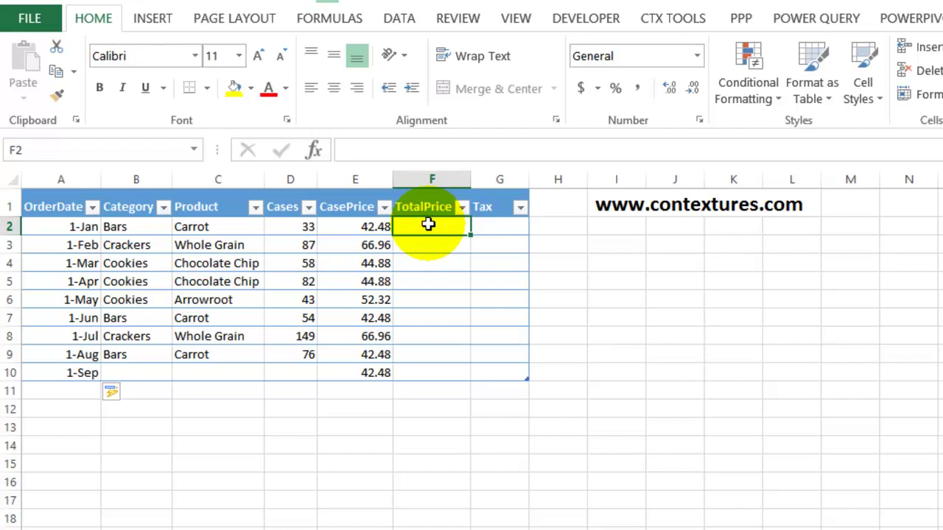
type("=")
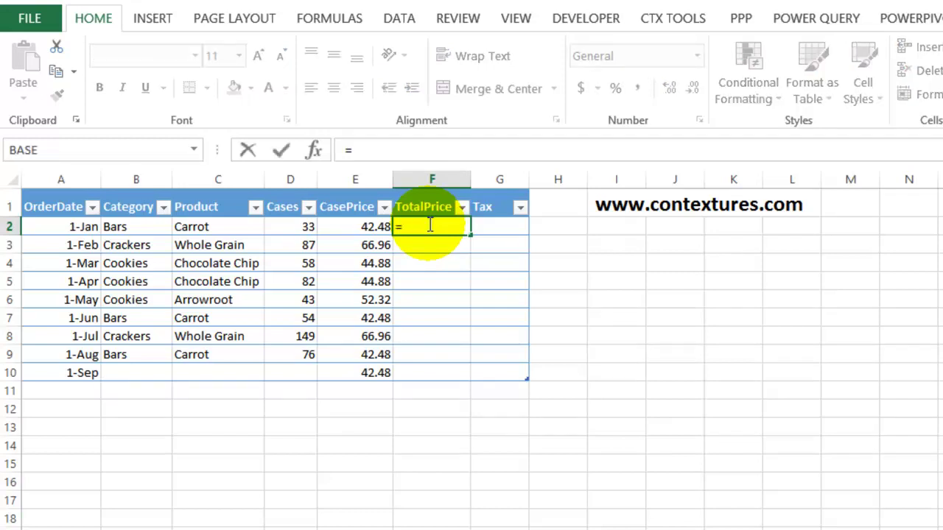
left_click(355, 227)
type("*")
left_click(283, 221)
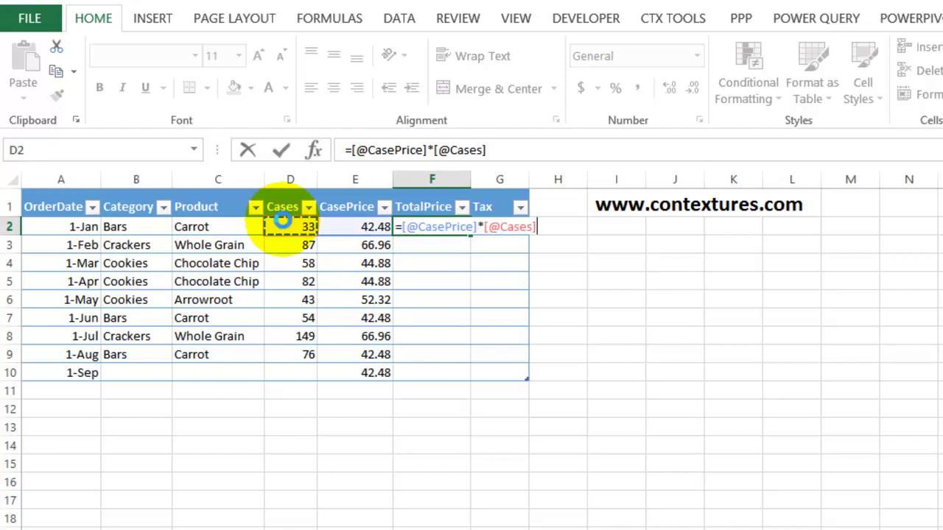
key("Return")
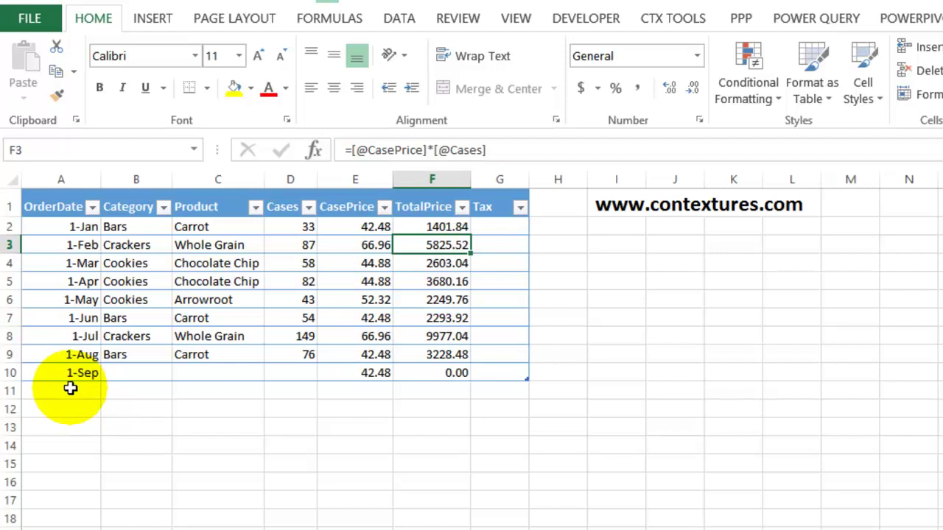
Step: Enter the date 10/1 in A11, just below the table
left_click(70, 389)
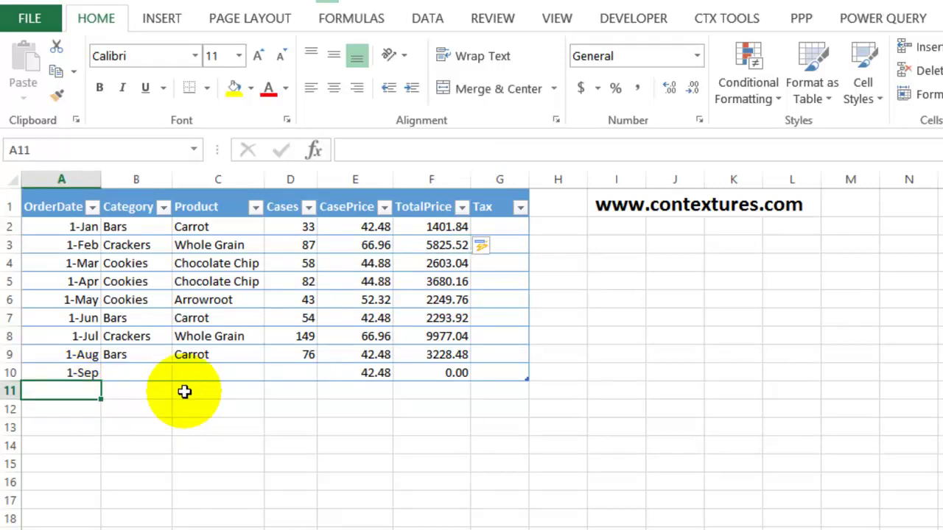
type("10/1")
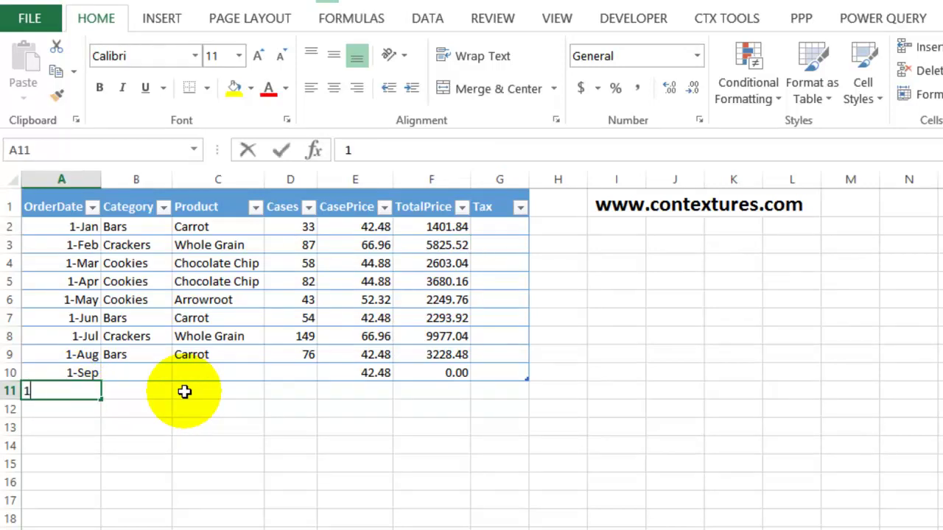
key("Return")
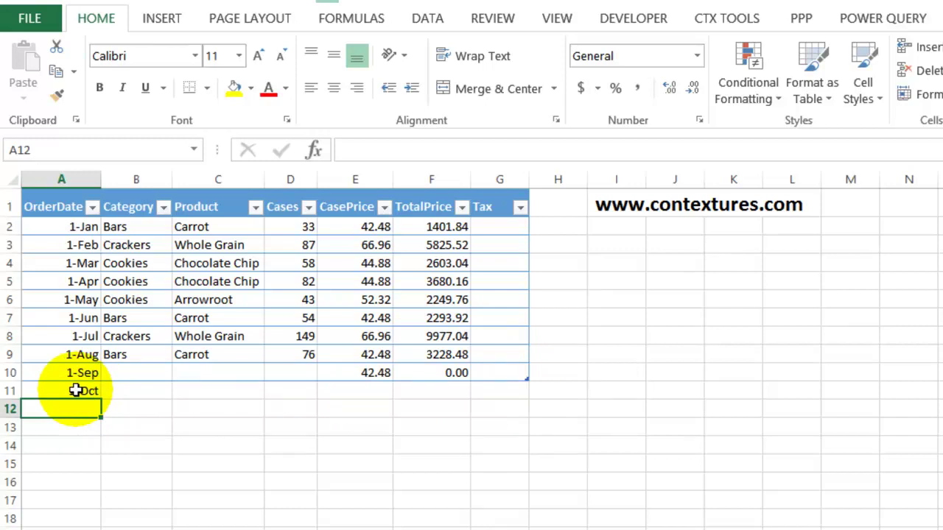
left_click(497, 227)
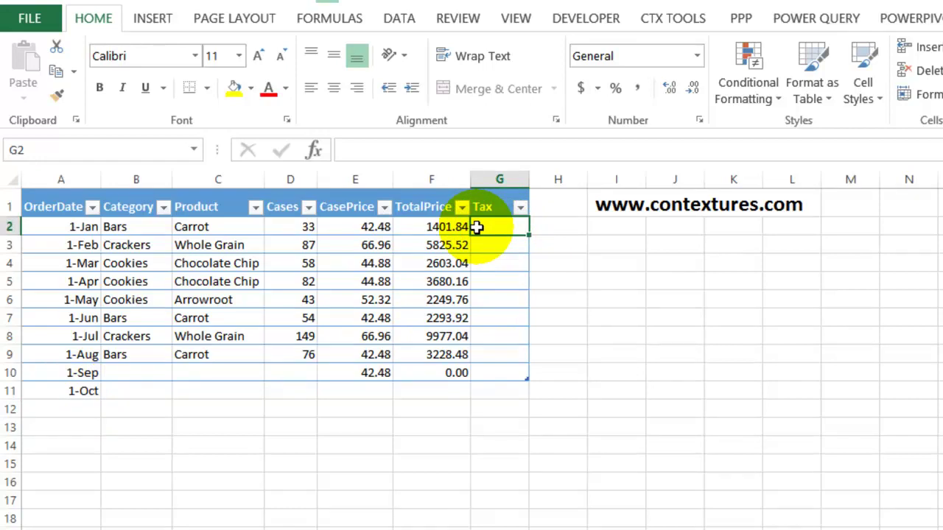
type("=")
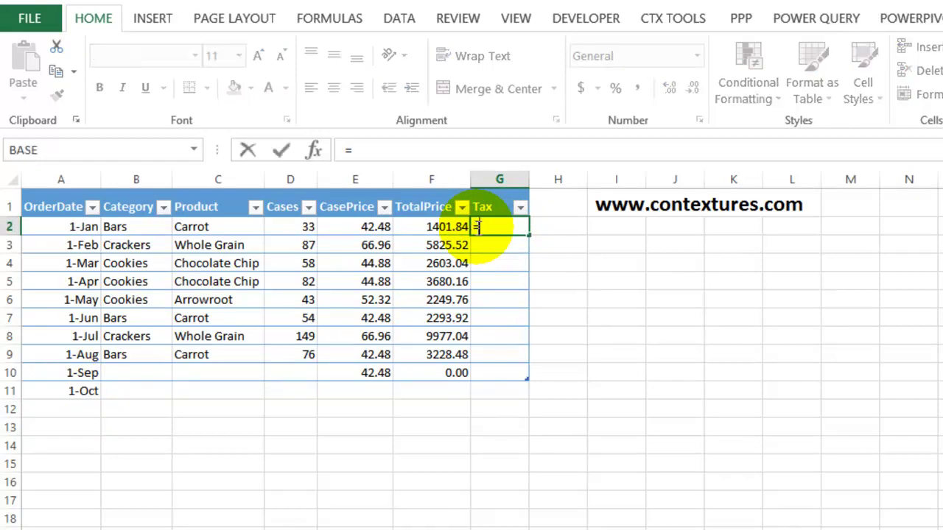
left_click(438, 227)
type("*5%")
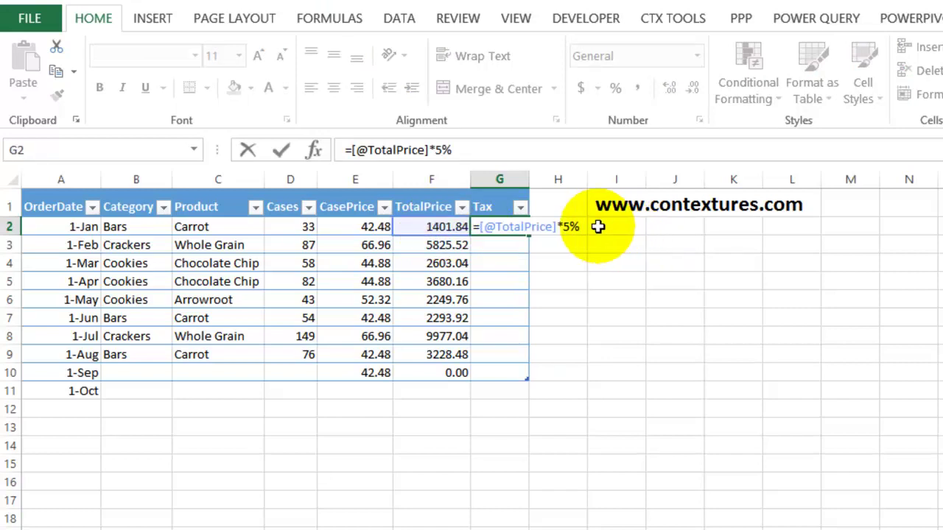
key("Return")
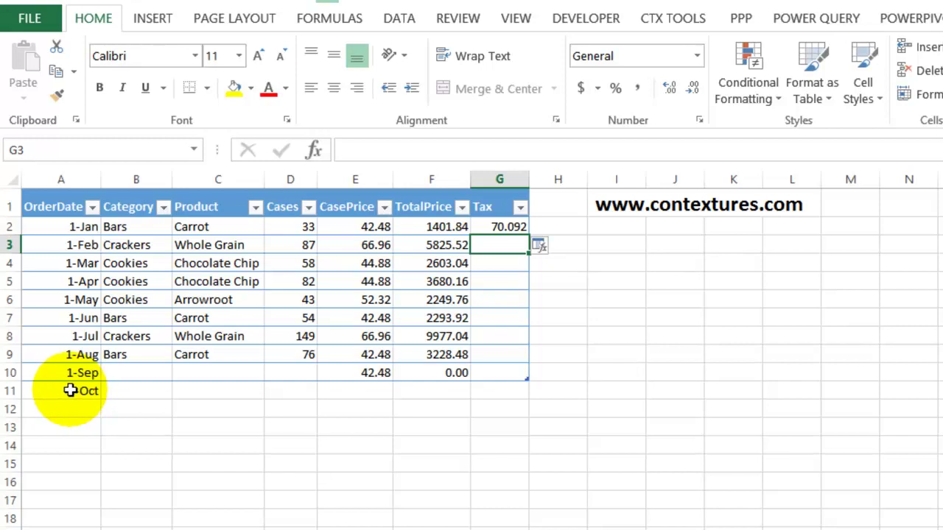
Step: Delete the 1-Oct date from A11 and go to the workbook's File Info page
left_click(70, 390)
key("Delete")
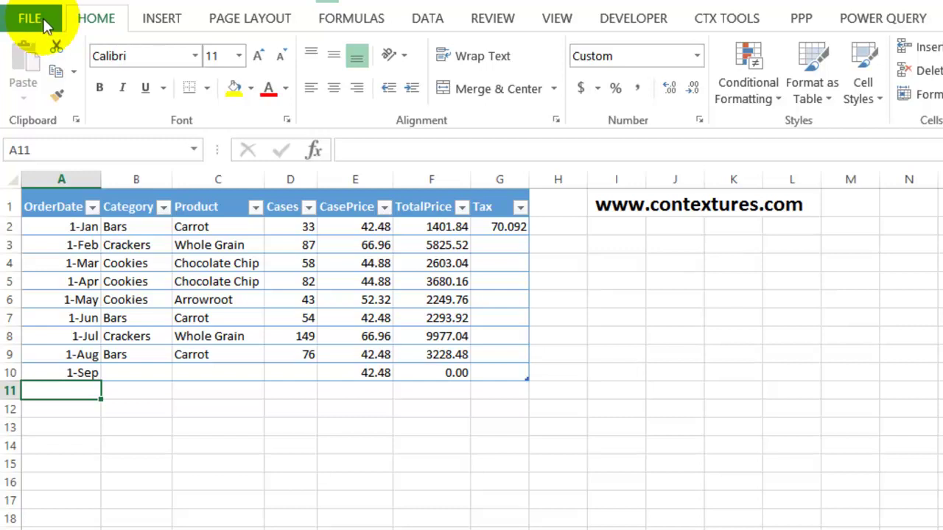
left_click(44, 22)
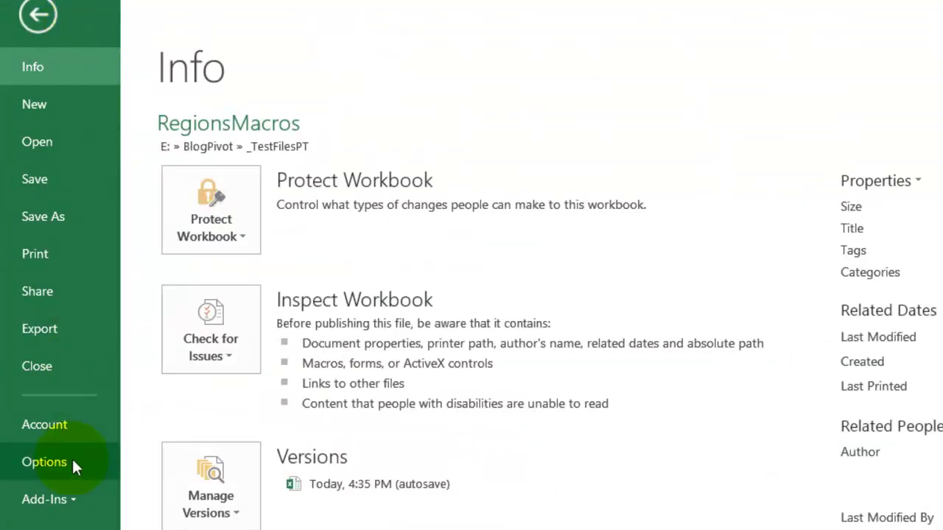
Step: In AutoFormat As You Type, enable including new table rows/columns and filling calculated-column formulas
left_click(71, 461)
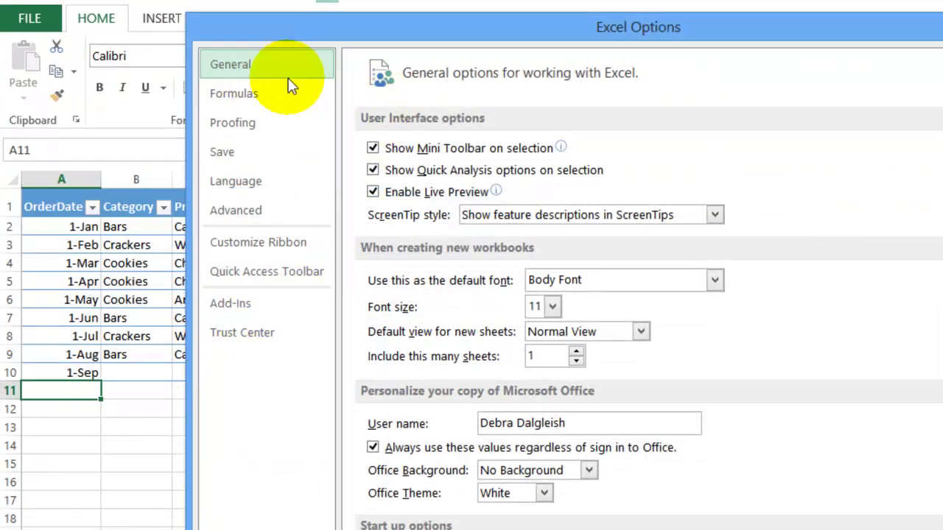
left_click(255, 122)
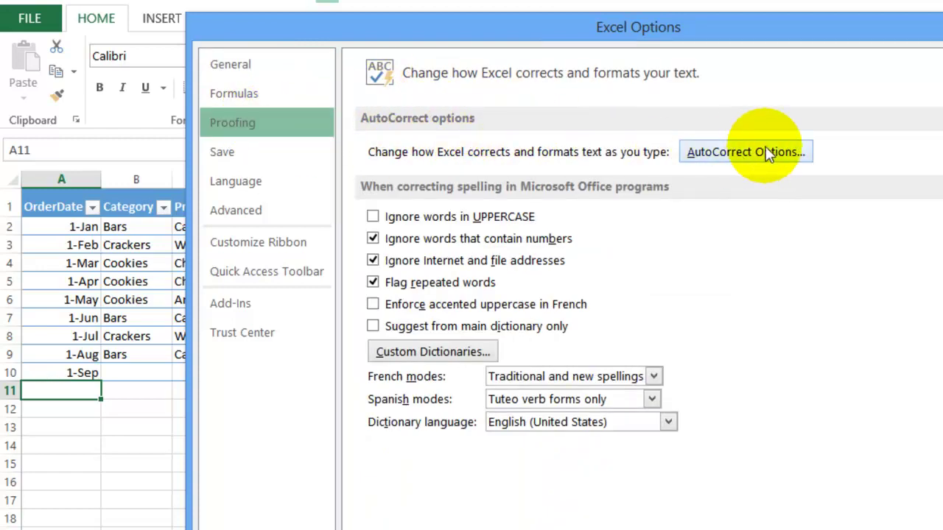
left_click(740, 153)
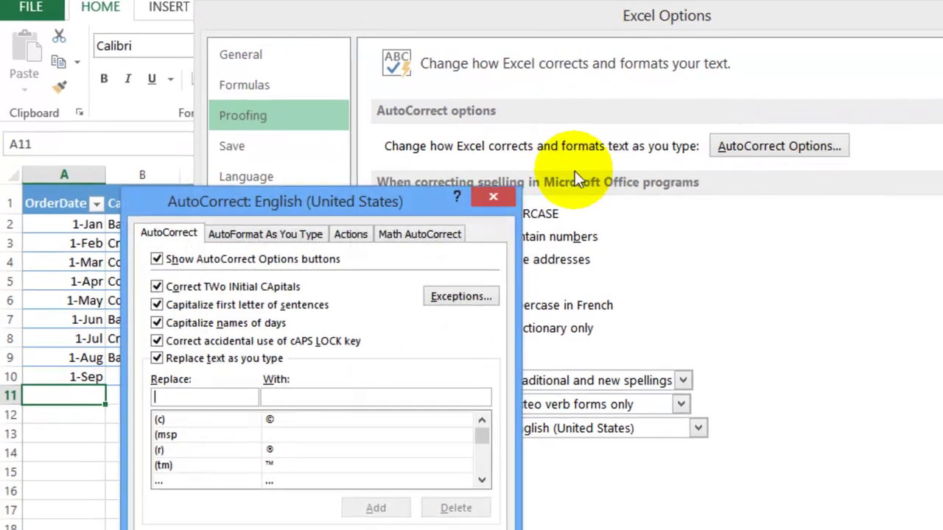
left_click_drag(510, 171, 563, 74)
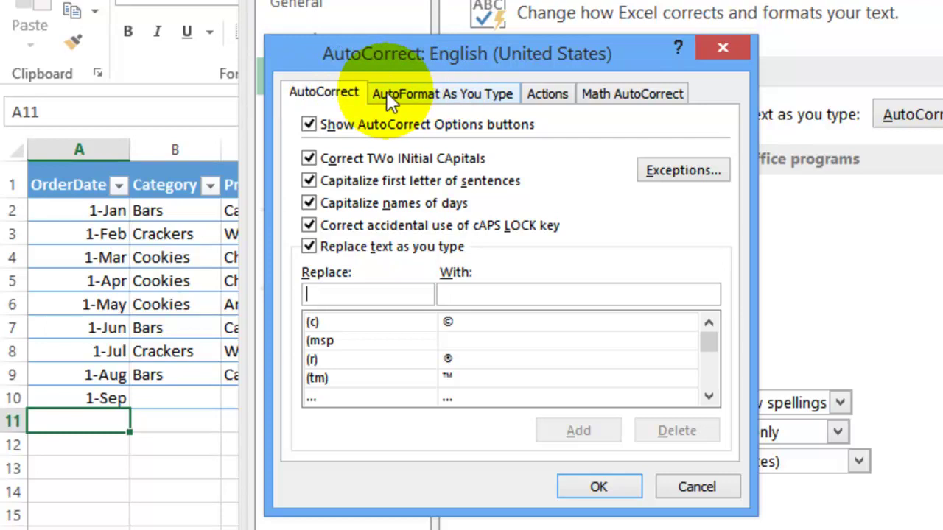
left_click(458, 93)
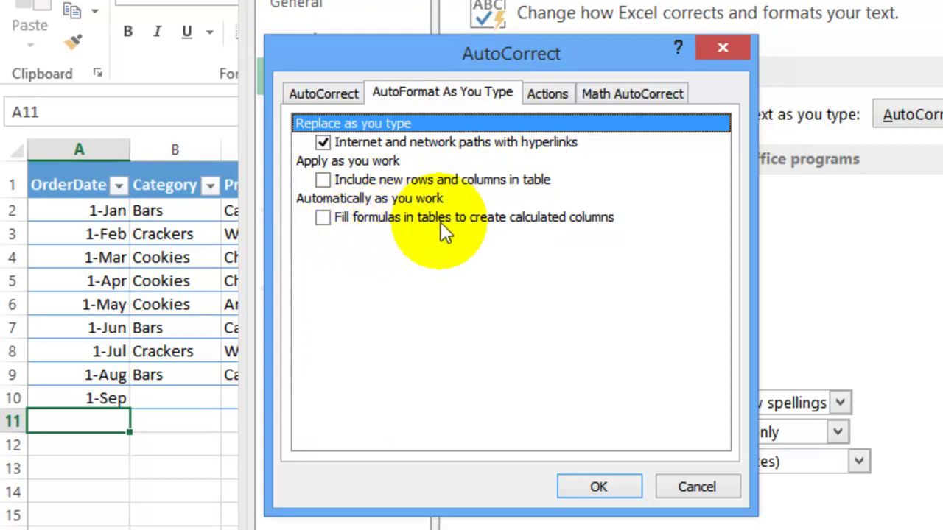
left_click(322, 181)
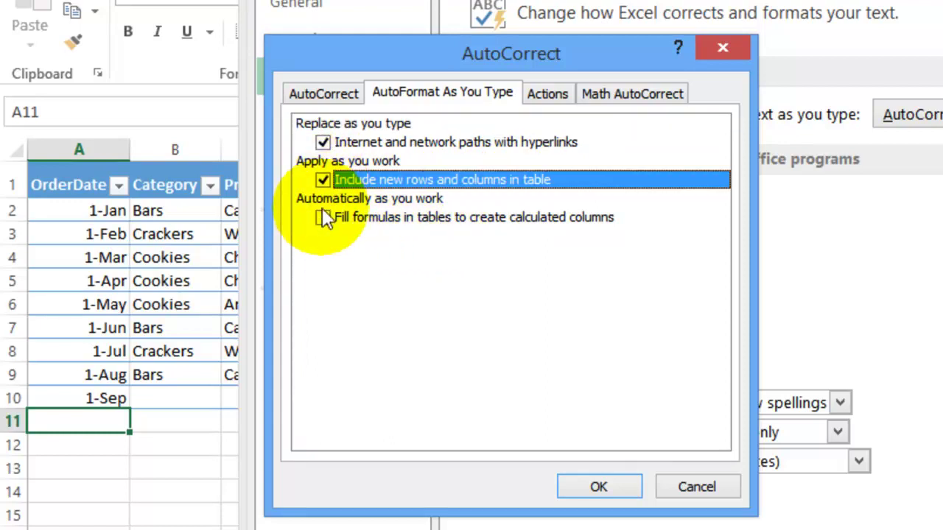
left_click(322, 218)
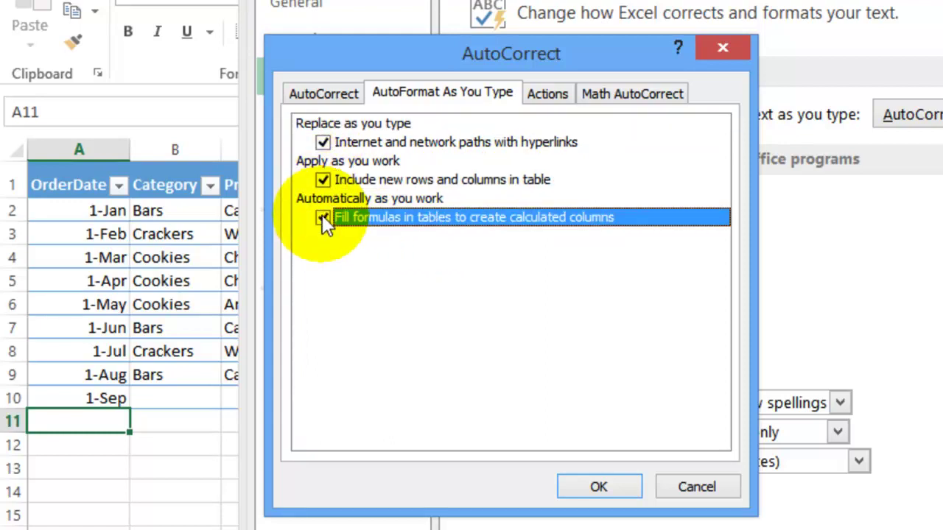
left_click(606, 483)
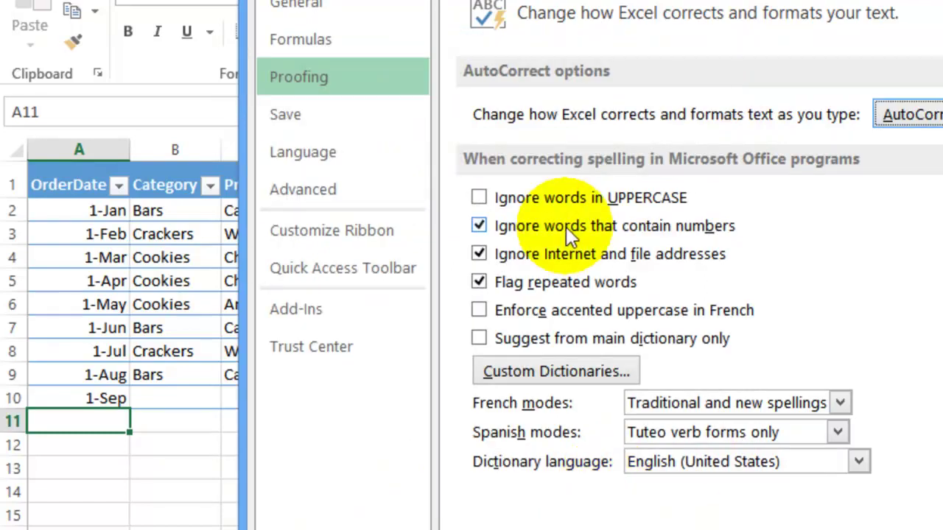
Step: Return to the sheet and enter 1-Oct in A11 as a new table row
key("Return")
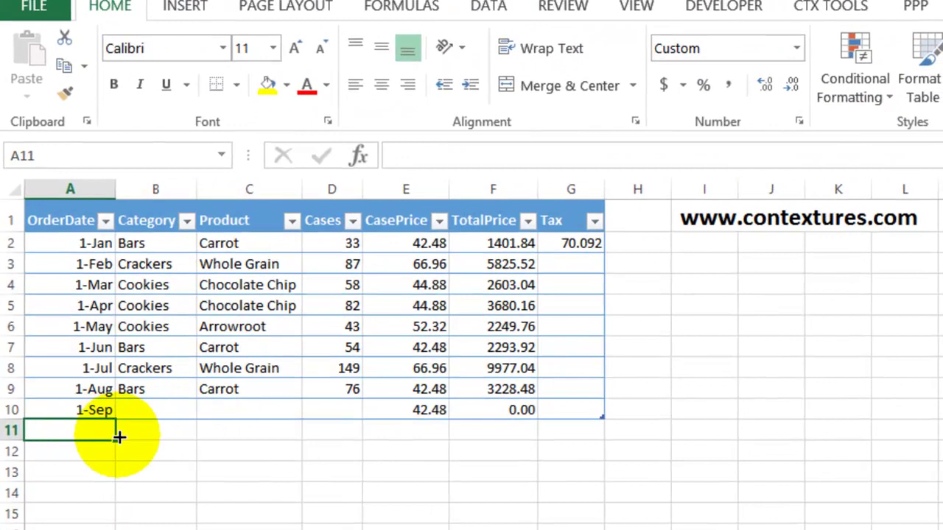
type("1-Oct")
key("Return")
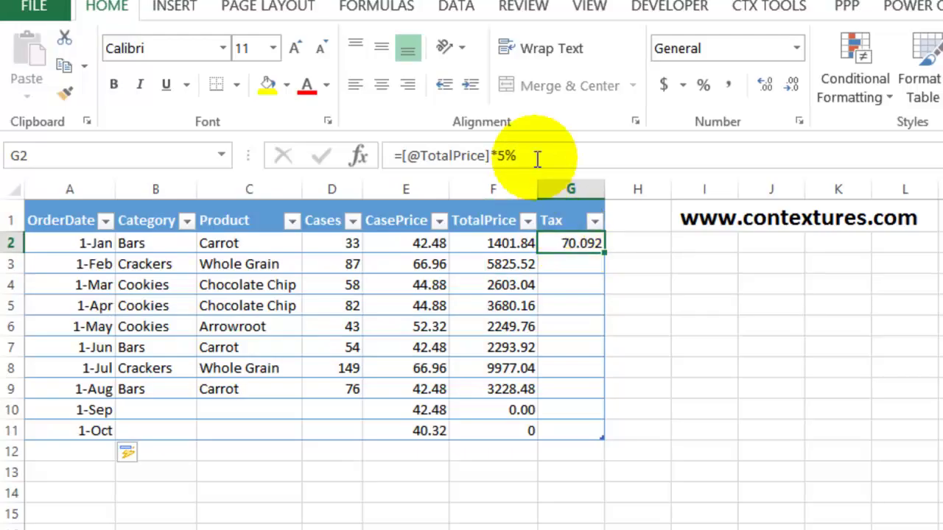
left_click_drag(536, 155, 284, 130)
key("Delete")
left_click(321, 153)
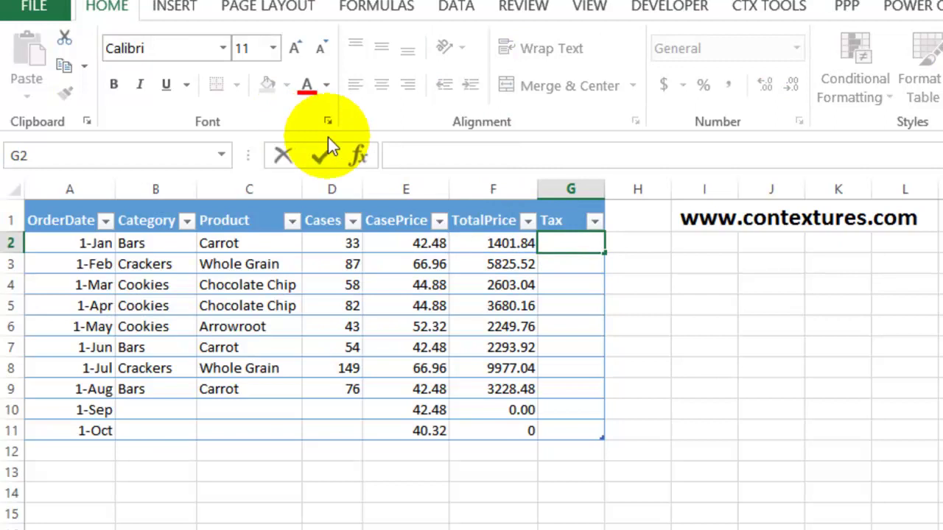
double_click(569, 247)
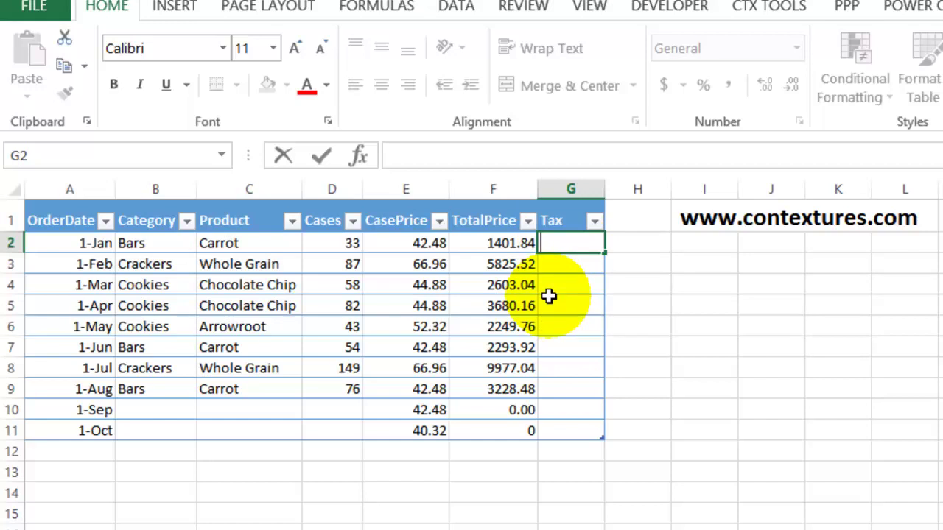
type("=")
left_click(499, 243)
type("*5")
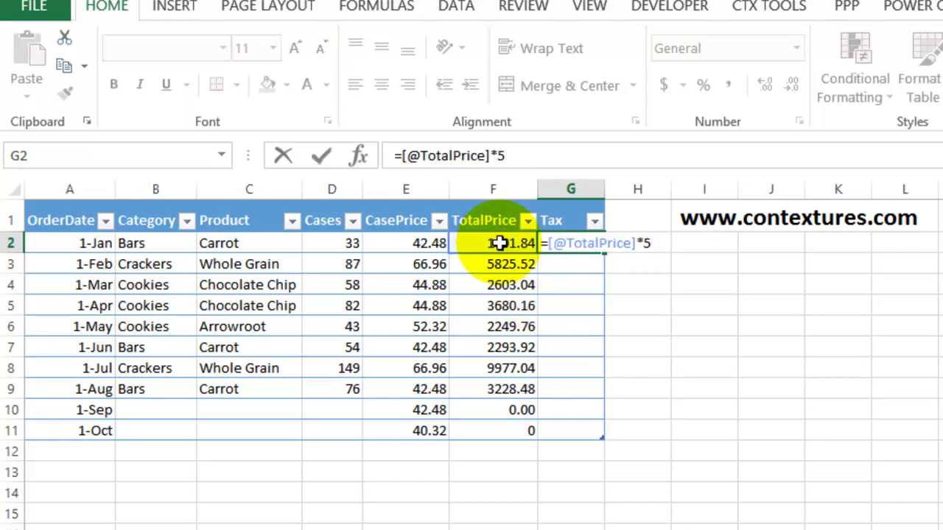
type("%")
key("Return")
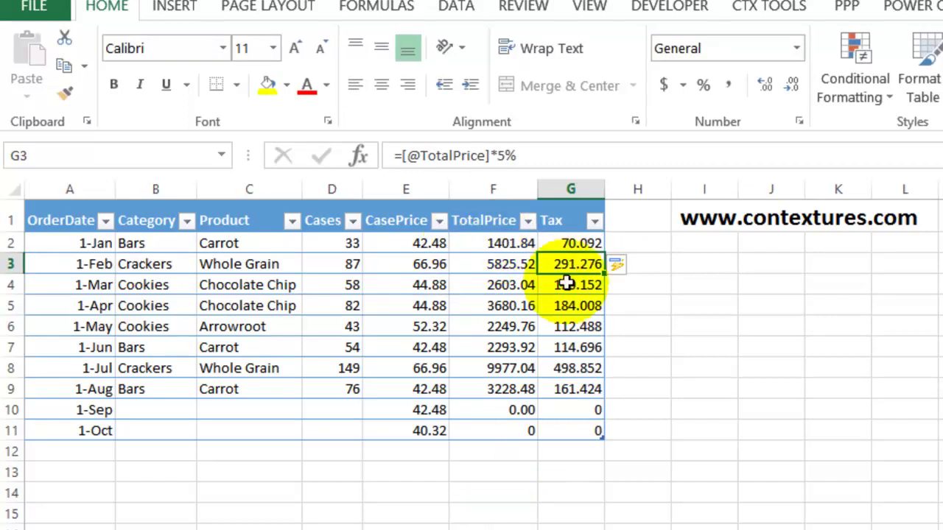